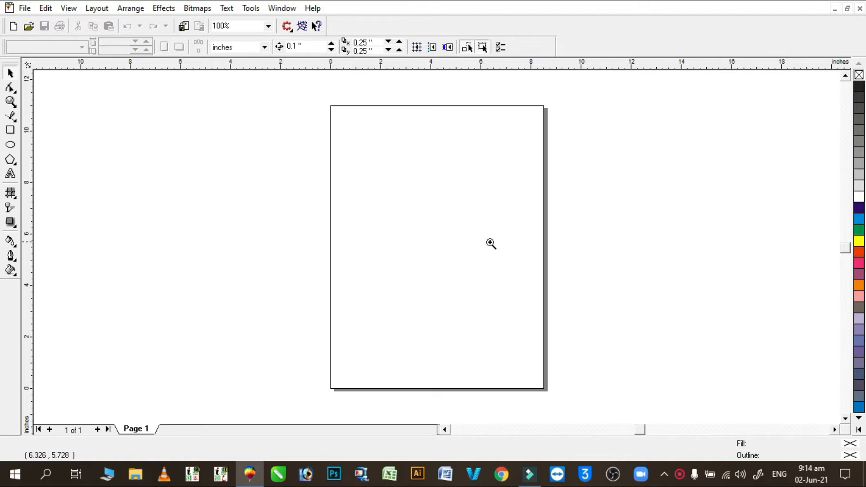
Draw a square on the page and set its size to 2 by 2 inches.
click(10, 131)
mouse_move(305, 171)
mouse_down()
mouse_move(400, 281)
mouse_move(442, 308)
mouse_up()
click(74, 43)
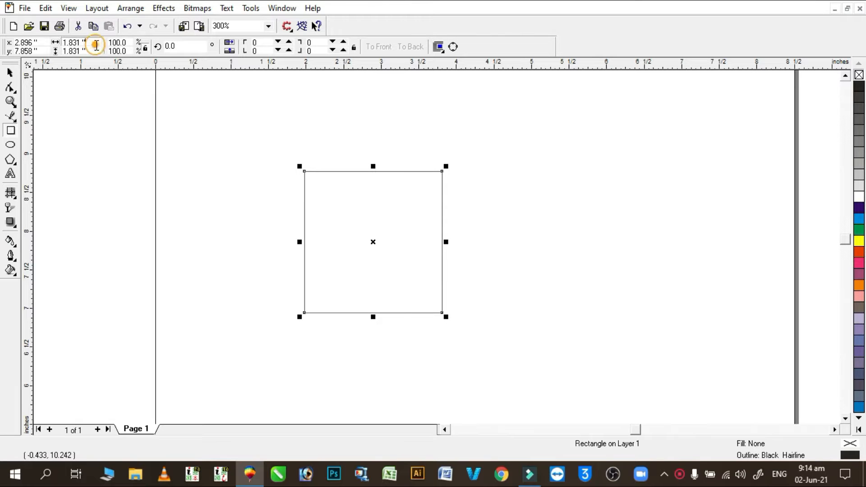
text(2)
key(Tab)
text(2)
key(Return)
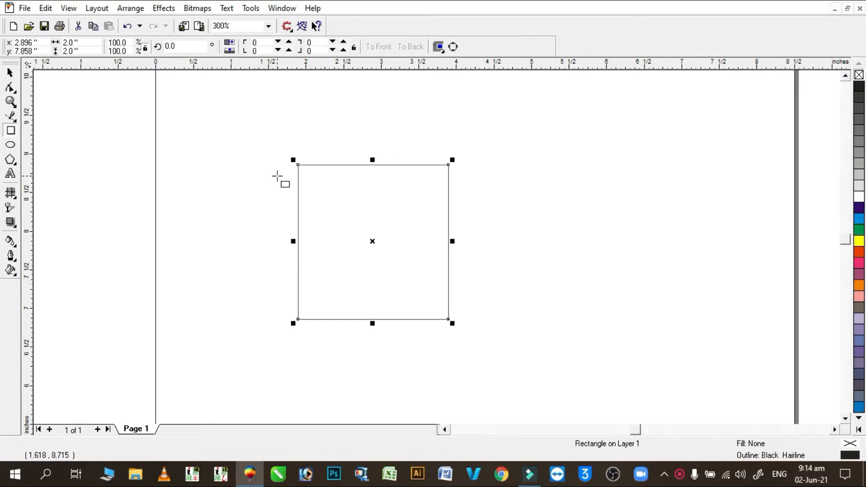
Move the square about 1.5 inches to the right and fill it with 10% Black.
click(10, 72)
drag(332, 218, 448, 220)
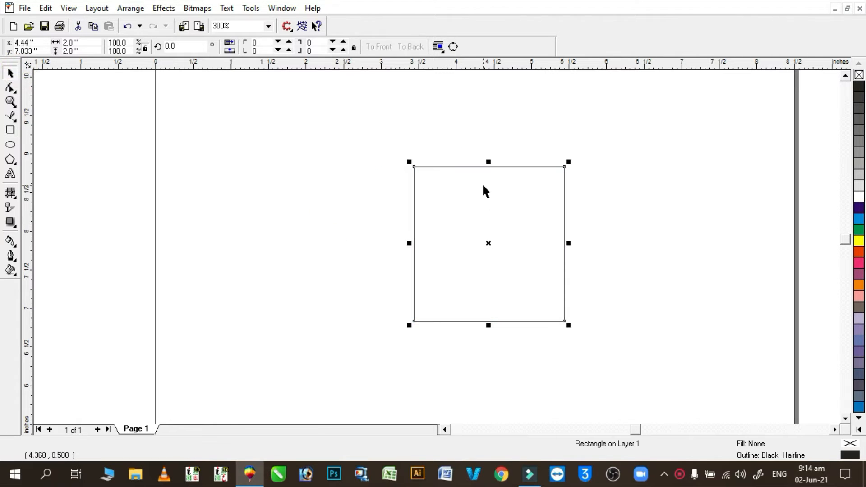
click(858, 186)
click(692, 191)
drag(380, 145, 642, 349)
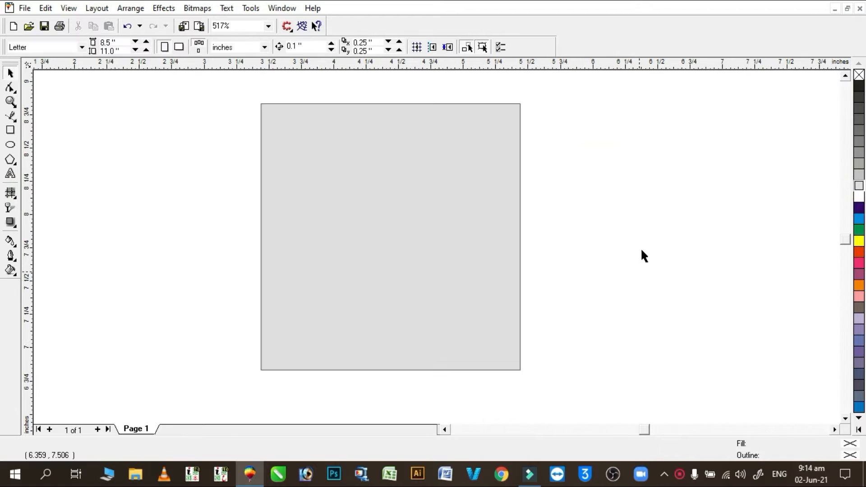
Remove the outline from the grey square.
click(443, 203)
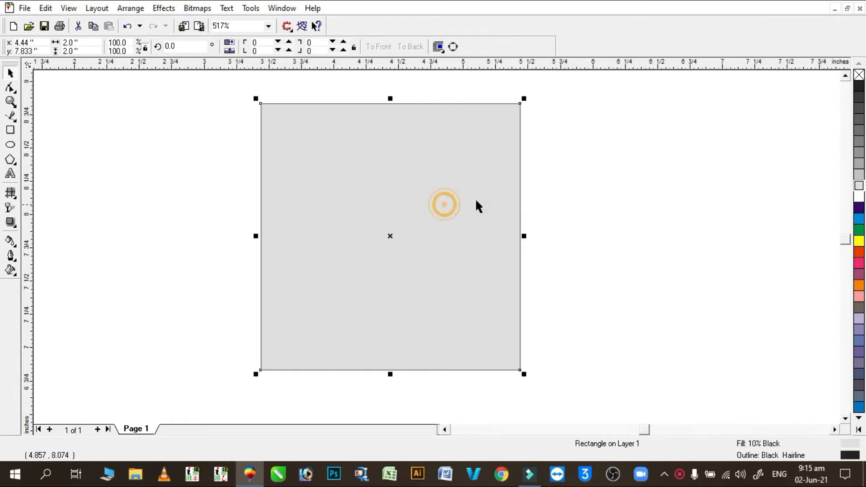
right_click(859, 74)
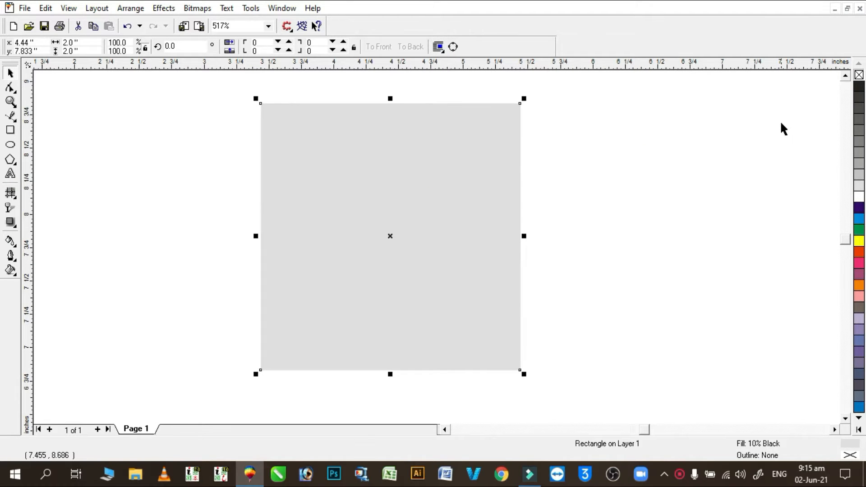
key(shift+F2)
click(731, 152)
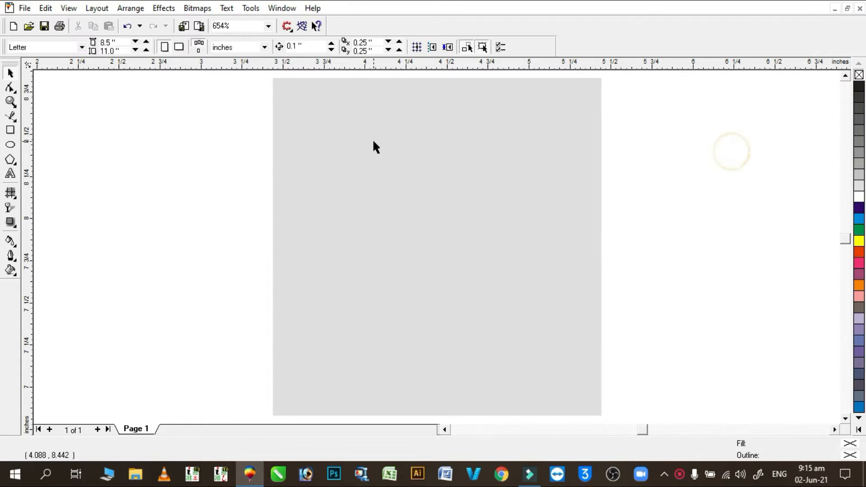
Draw a six-sided polygon about 0.88 by 1.02 inches over the grey square.
click(12, 163)
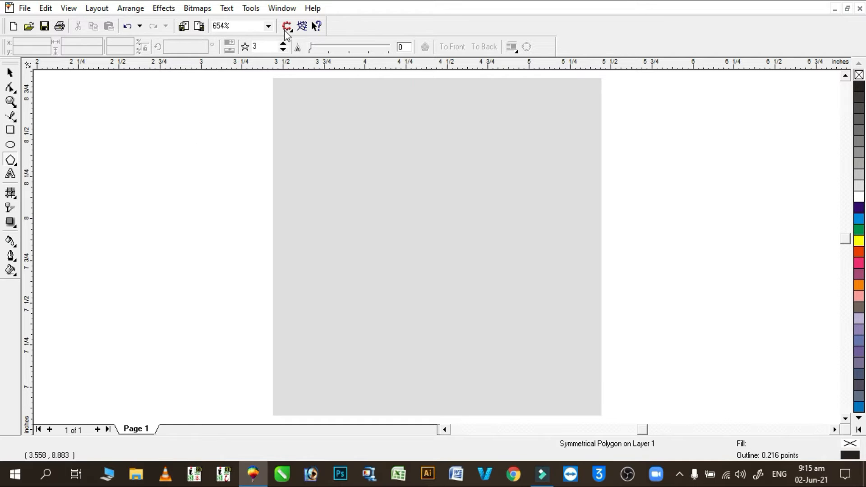
click(283, 44)
click(283, 44)
click(283, 44)
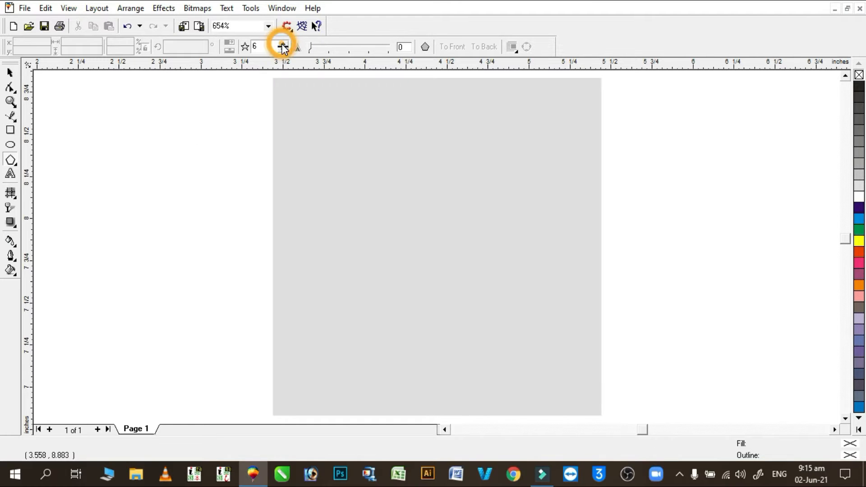
drag(316, 146, 432, 318)
Try the preset 2-point and 8-point outline widths on the hexagon.
click(11, 255)
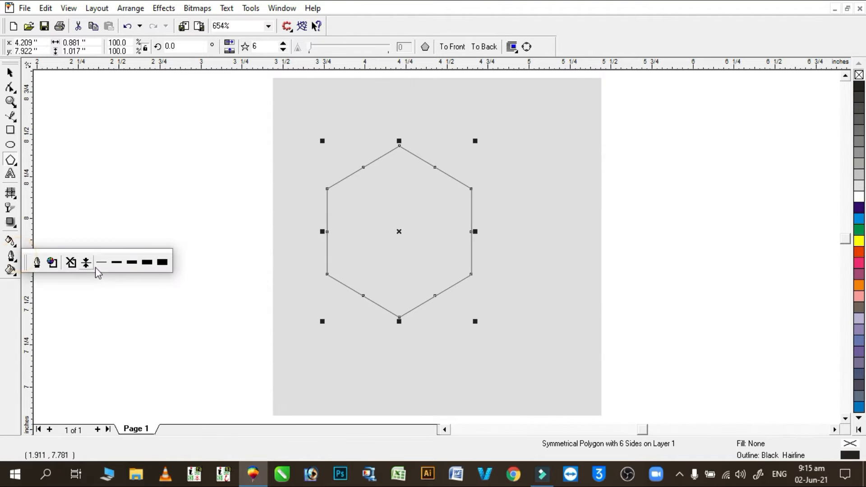
click(116, 264)
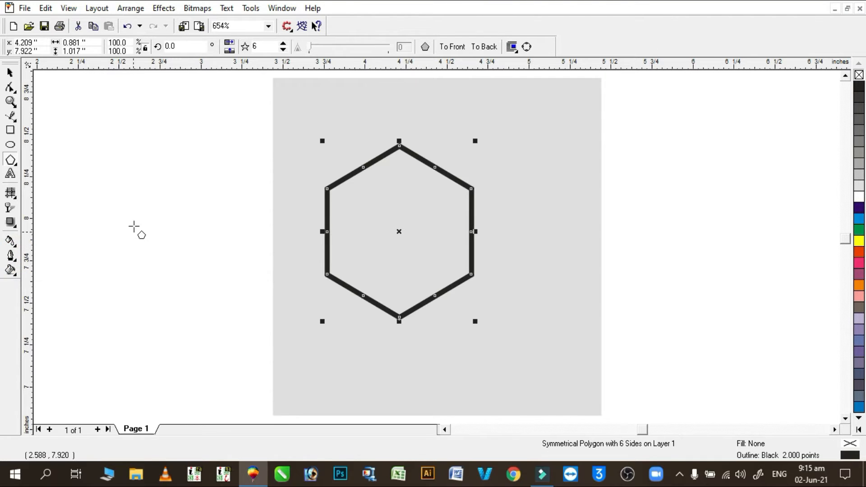
click(9, 253)
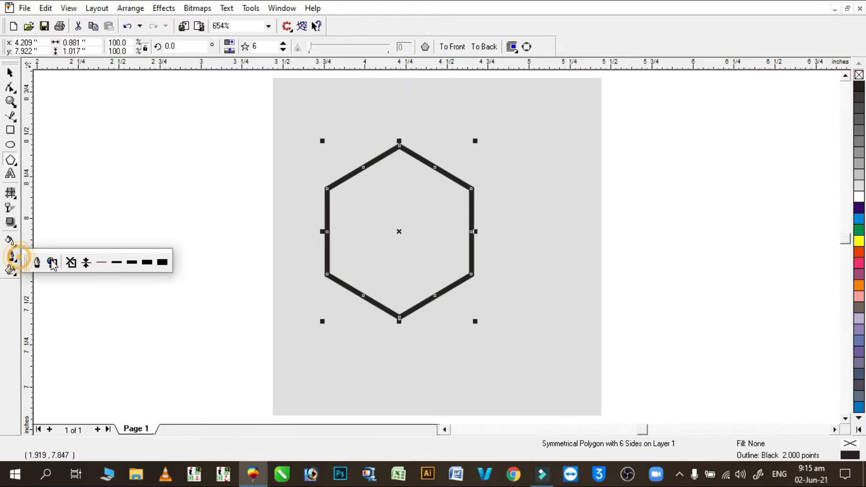
click(125, 263)
Set the hexagon's outline width to 5 points with the Outline Pen, then deselect it.
click(11, 255)
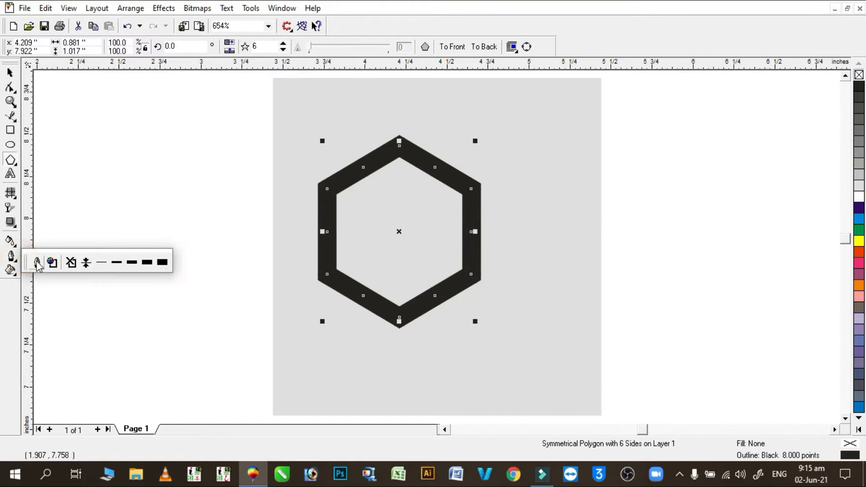
click(39, 259)
key(Tab)
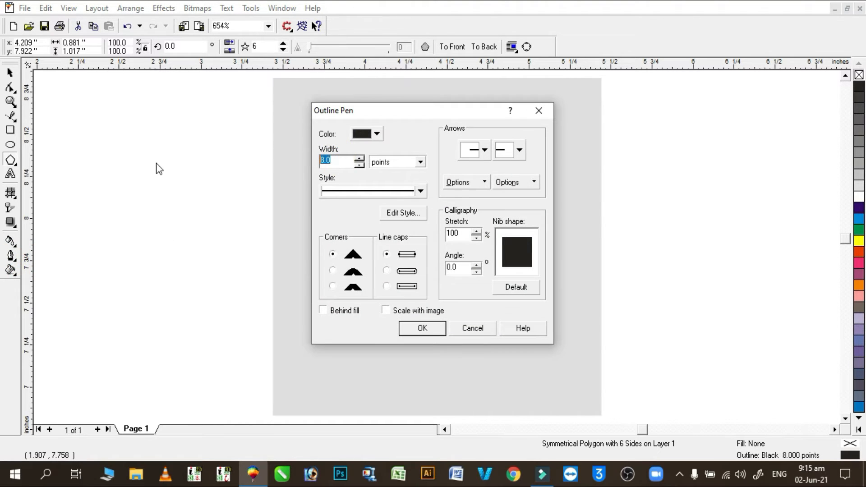
text(5)
click(424, 331)
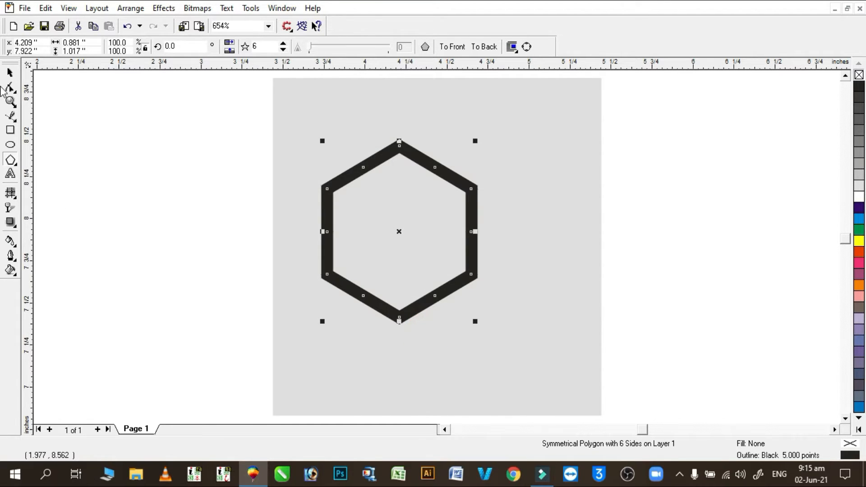
click(505, 221)
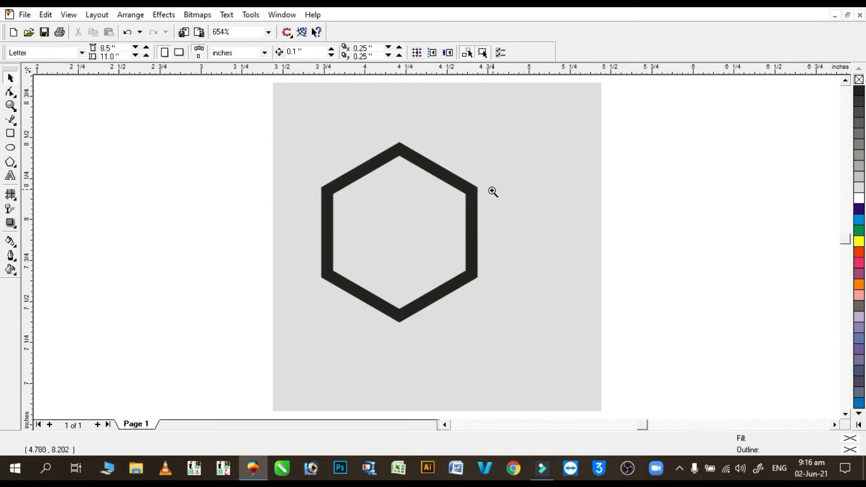
Convert the hexagon to curves and show its nodes for editing.
drag(308, 141, 550, 310)
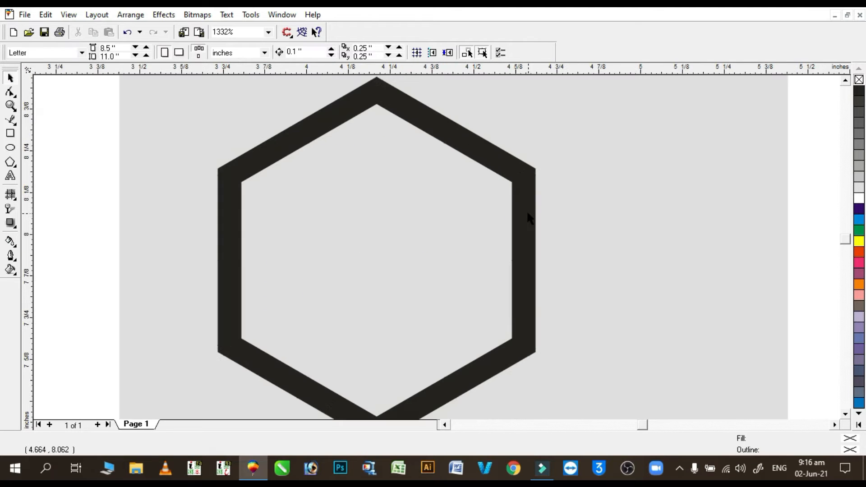
click(527, 218)
key(ctrl+q)
key(F10)
click(523, 211)
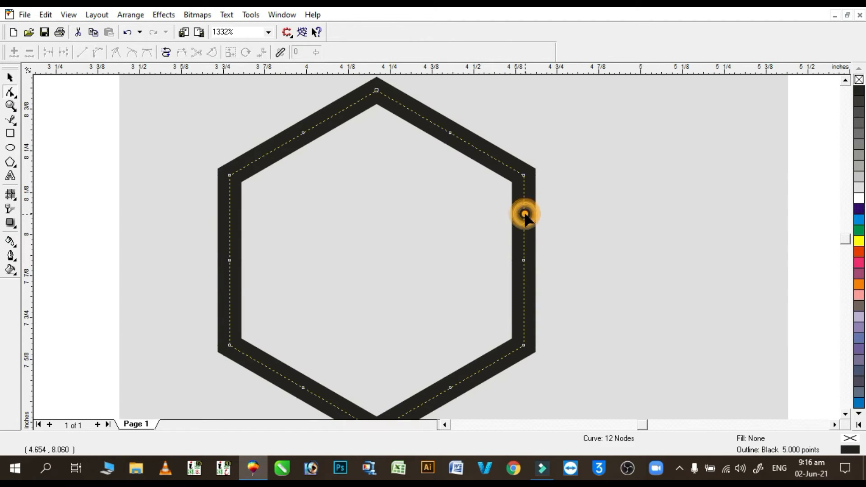
Break the hexagon curve at its upper-right corner and delete the loose end node of the right side, leaving that side's upper half open.
key(F2)
drag(493, 148, 551, 230)
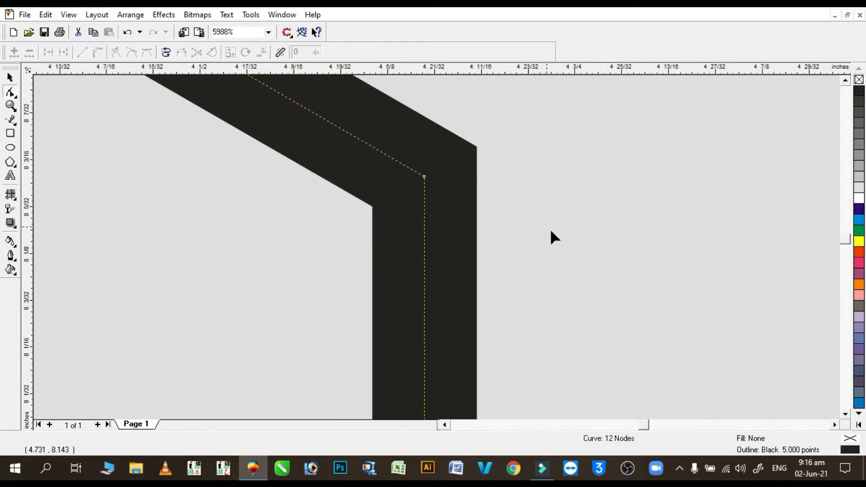
click(424, 177)
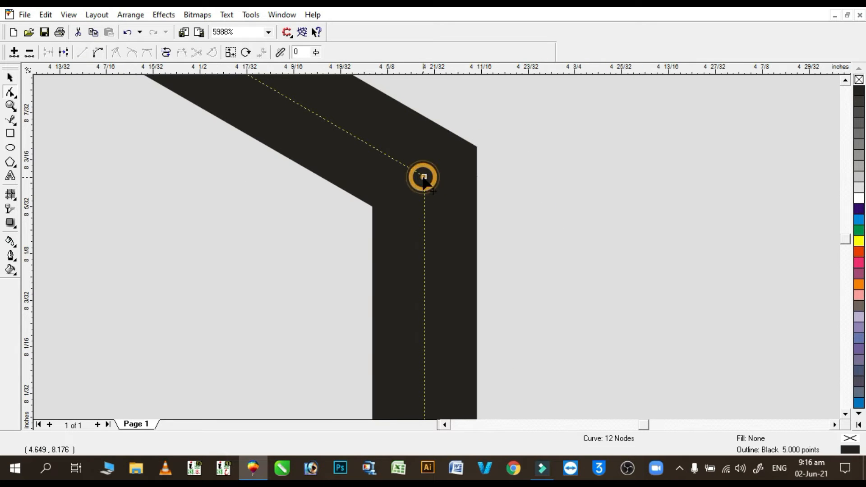
click(68, 50)
drag(424, 177, 532, 252)
key(F3)
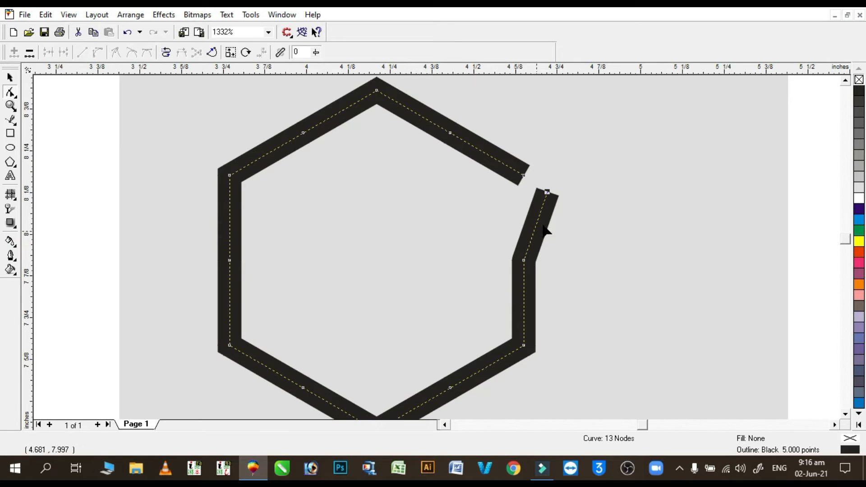
click(547, 192)
key(Delete)
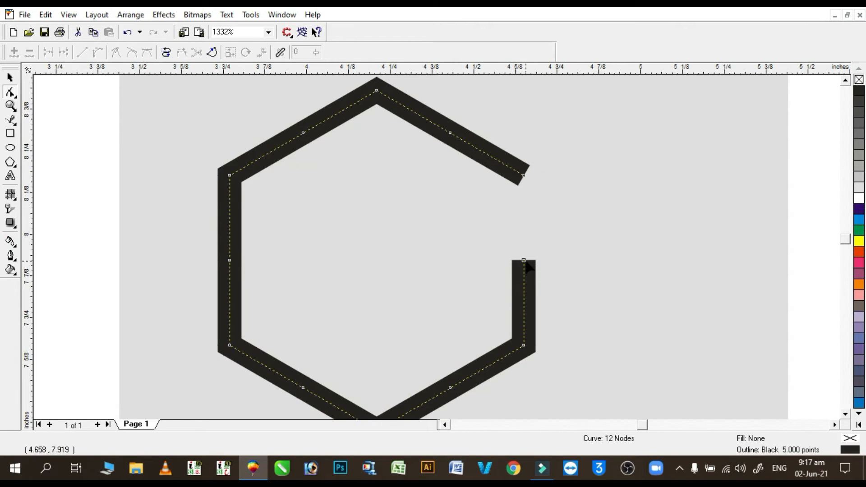
drag(523, 261, 523, 269)
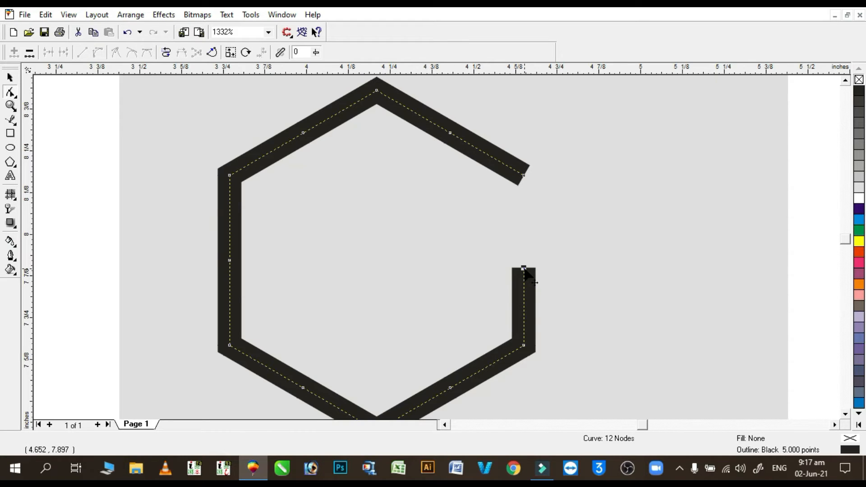
key(ctrl+z)
Extend the curve with the Bezier tool from the right side's open end horizontally inward to near the hexagon's centre, forming a G.
click(13, 149)
click(13, 135)
click(12, 119)
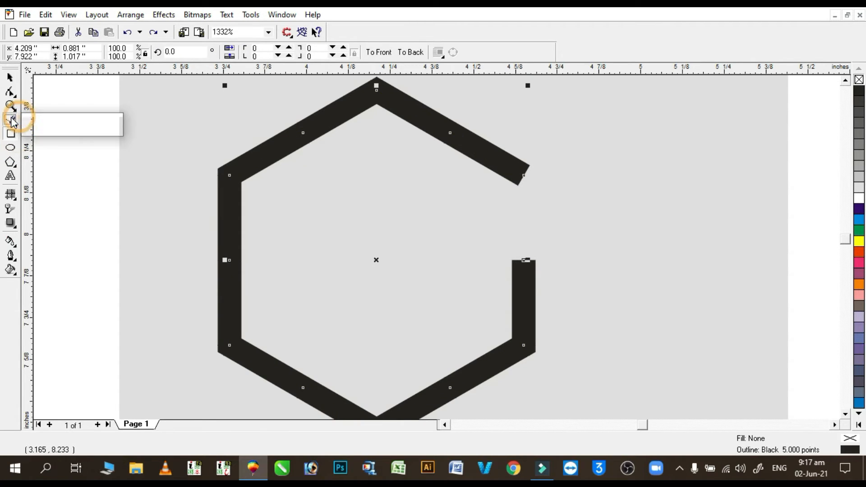
click(51, 126)
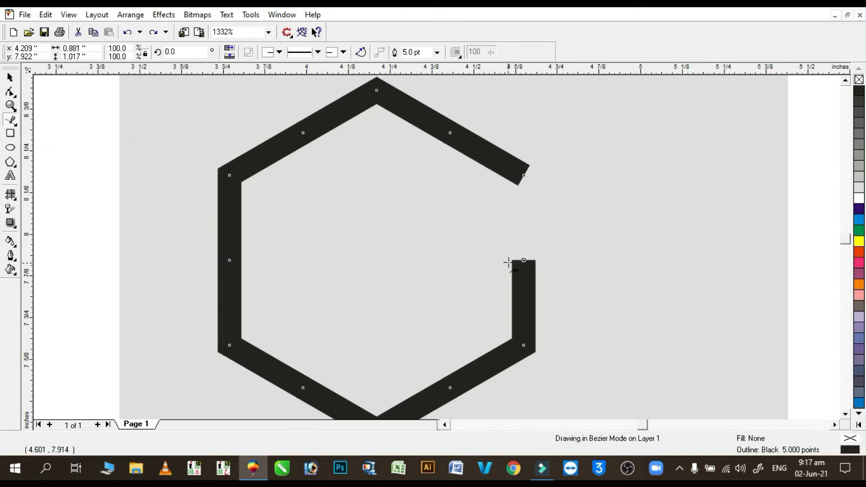
drag(523, 260, 358, 260)
click(11, 77)
Draw a vertical line about 0.22 inches tall with the Bezier tool, outside the G shape's left side.
click(11, 120)
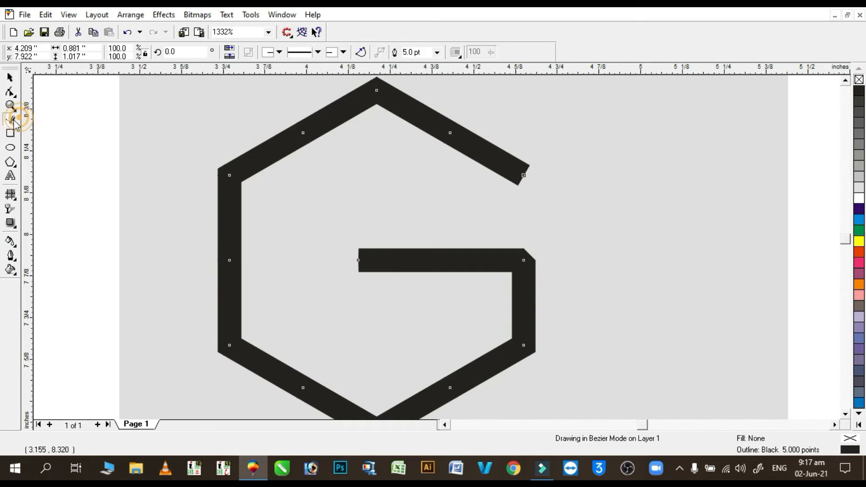
click(151, 146)
click(150, 219)
click(10, 77)
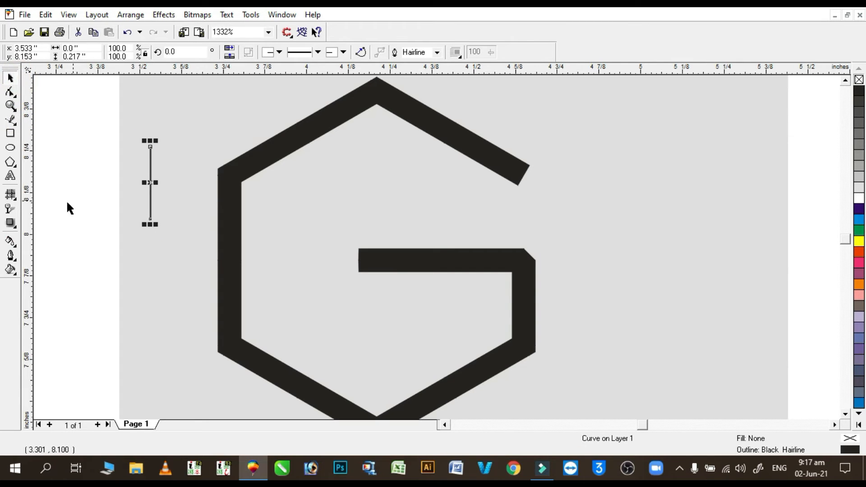
Copy the outline pen and outline color properties from the G shape to the short vertical line.
key(ctrl+shift+a)
click(359, 209)
click(357, 195)
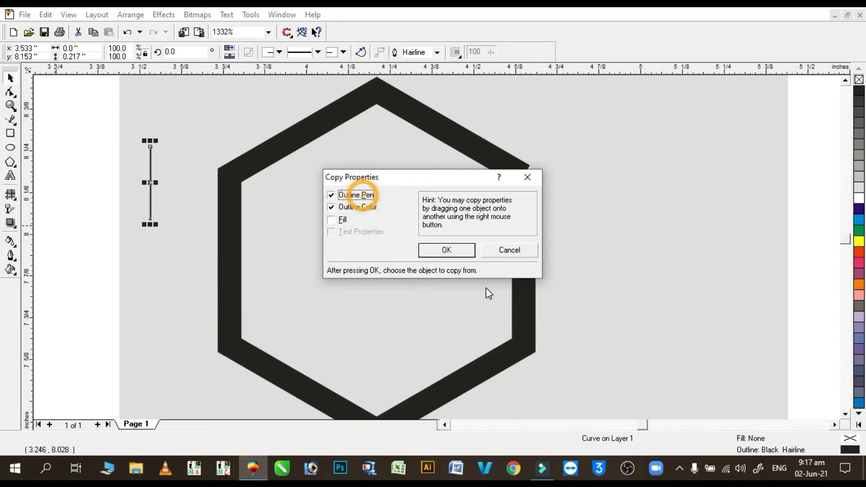
click(463, 256)
click(290, 136)
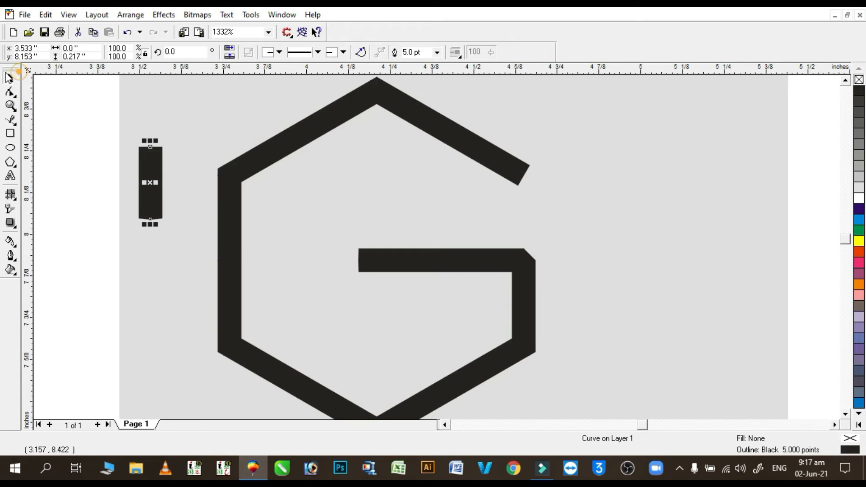
click(74, 108)
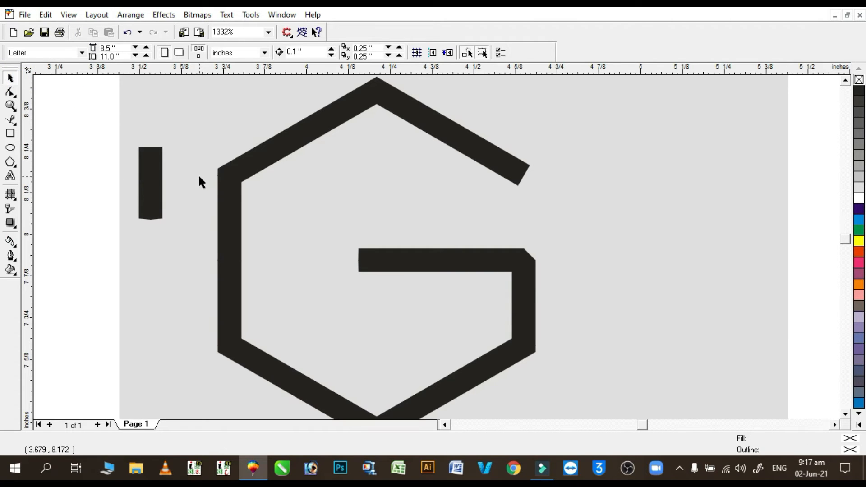
Stack the short bar and a copy inside the G shape's right half, and duplicate the pair into its left half.
drag(163, 211, 453, 214)
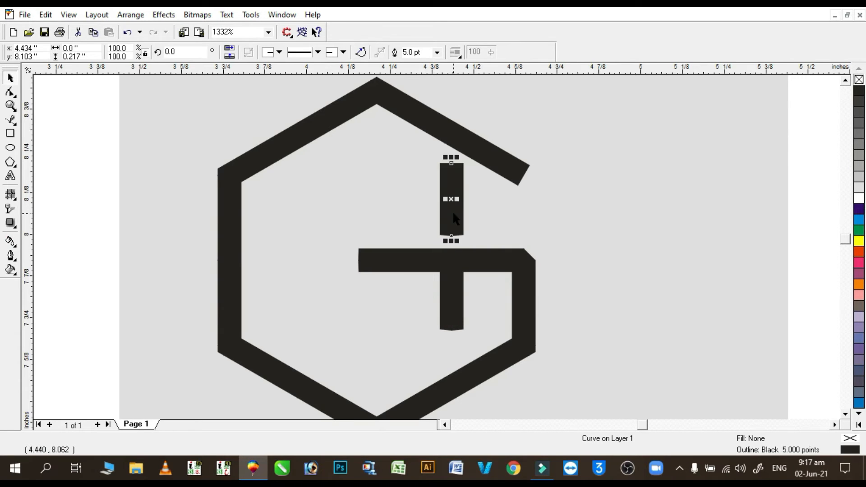
shift+click(453, 296)
drag(454, 297, 328, 299)
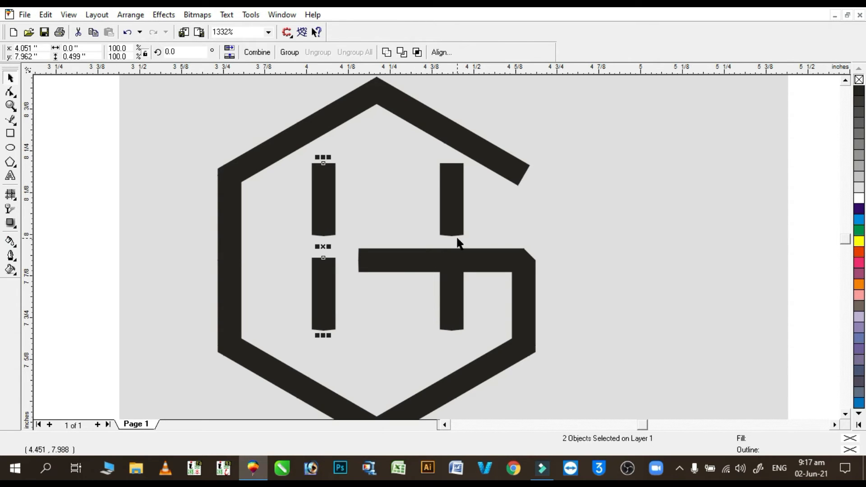
click(453, 221)
shift+click(325, 209)
shift+click(326, 275)
shift+click(442, 292)
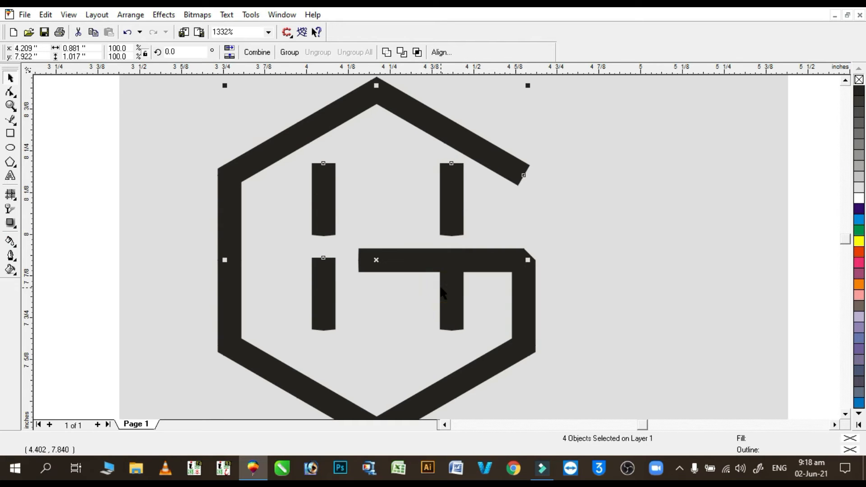
click(519, 223)
Group the four short vertical bars inside the G shape.
click(456, 219)
shift+click(325, 222)
shift+click(331, 287)
shift+click(449, 303)
key(ctrl+g)
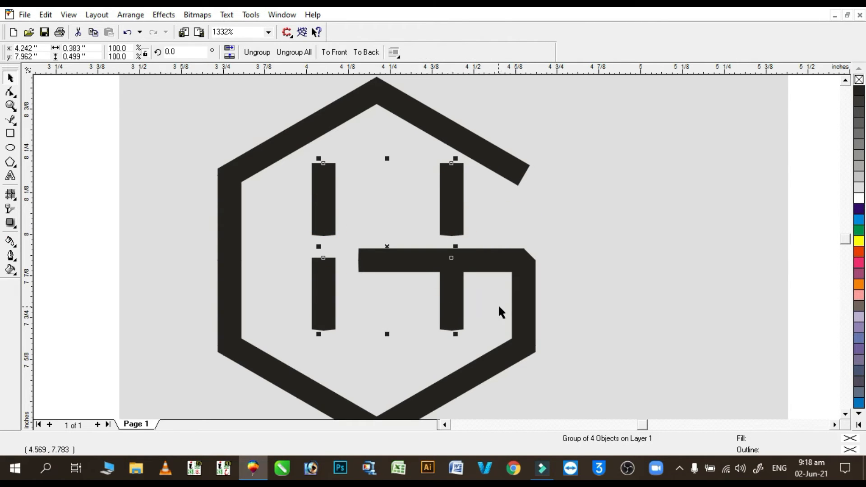
Centre the group of four bars horizontally and vertically on the G shape.
shift+click(520, 324)
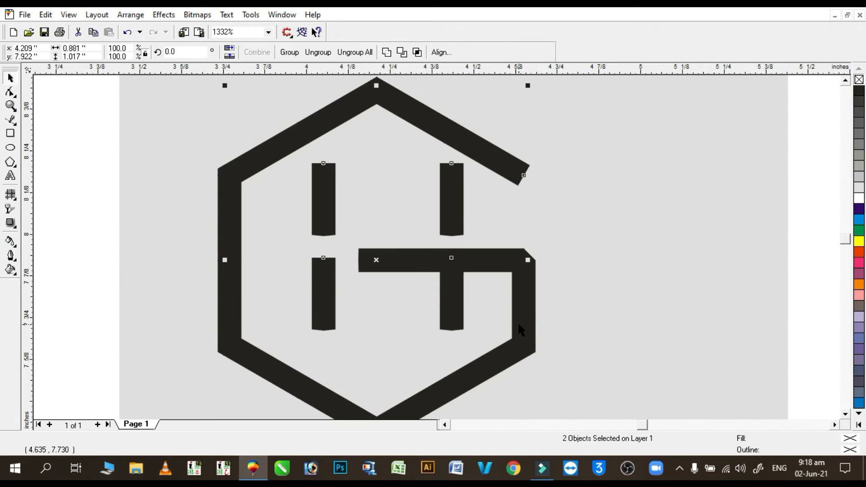
key(e)
key(c)
click(563, 244)
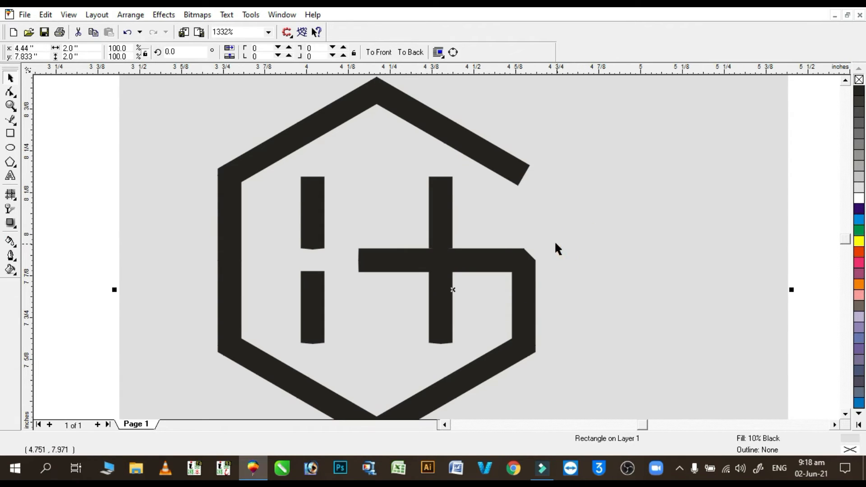
click(93, 189)
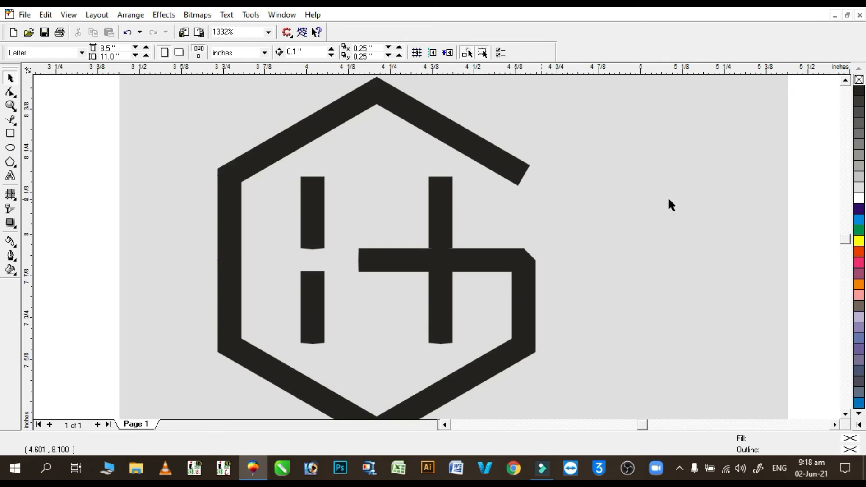
Ungroup the four vertical bars inside the G shape.
click(432, 232)
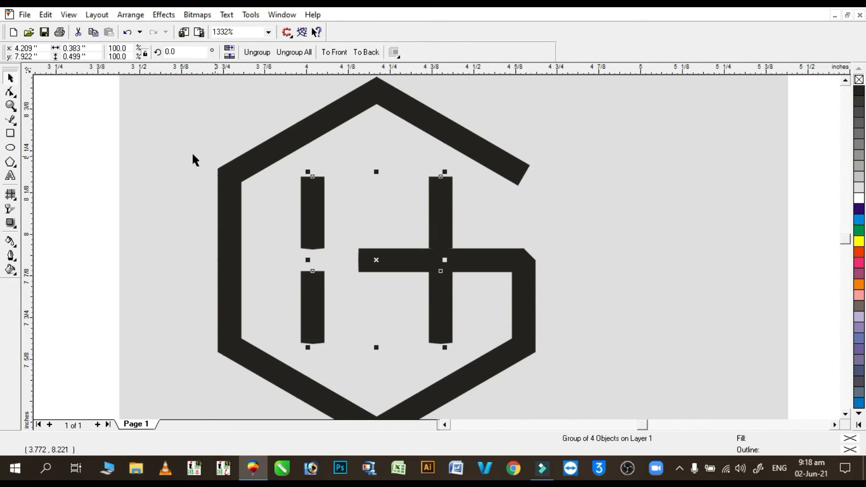
click(112, 149)
click(429, 223)
drag(439, 224, 448, 229)
key(ctrl+z)
click(257, 53)
click(114, 135)
Try shortening the upper right bar from its lower end and repeating the change on the upper left bar.
click(437, 243)
drag(441, 253, 434, 233)
click(317, 234)
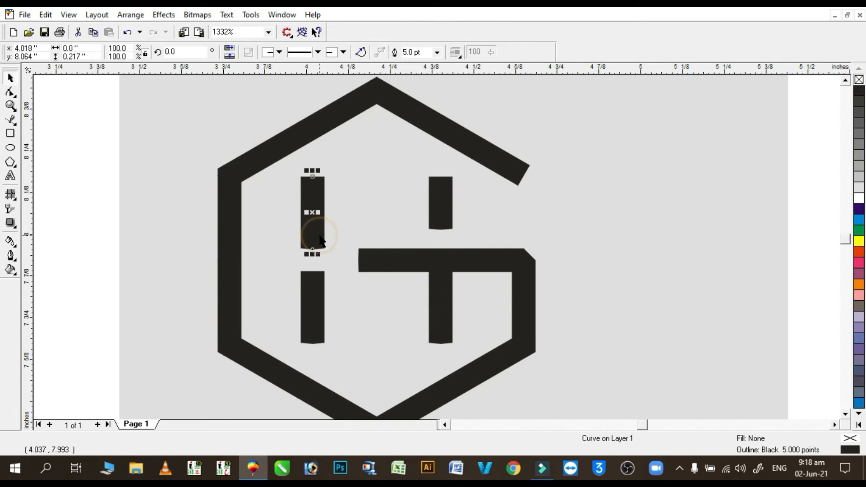
key(ctrl+r)
click(92, 170)
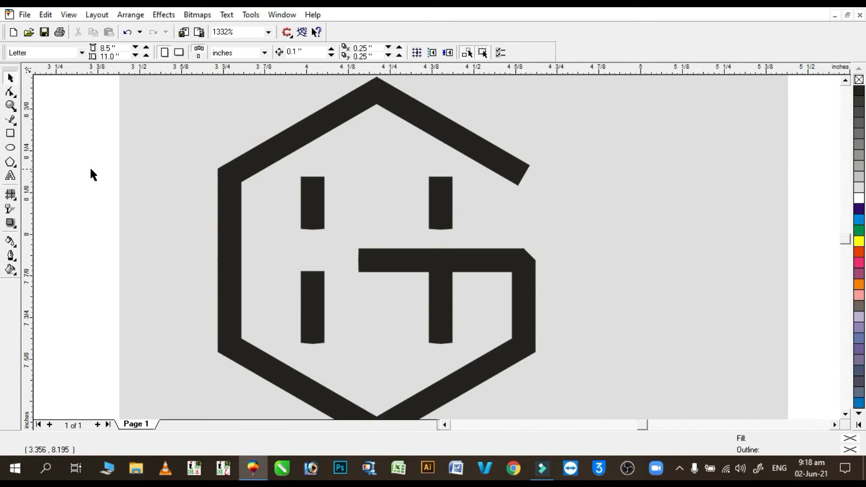
key(ctrl+z)
key(ctrl+z)
Shorten both upper bars from their lower ends to about 0.18 inches tall.
key(z)
drag(388, 194, 426, 220)
drag(420, 310, 428, 256)
key(F3)
click(305, 223)
drag(312, 254, 310, 242)
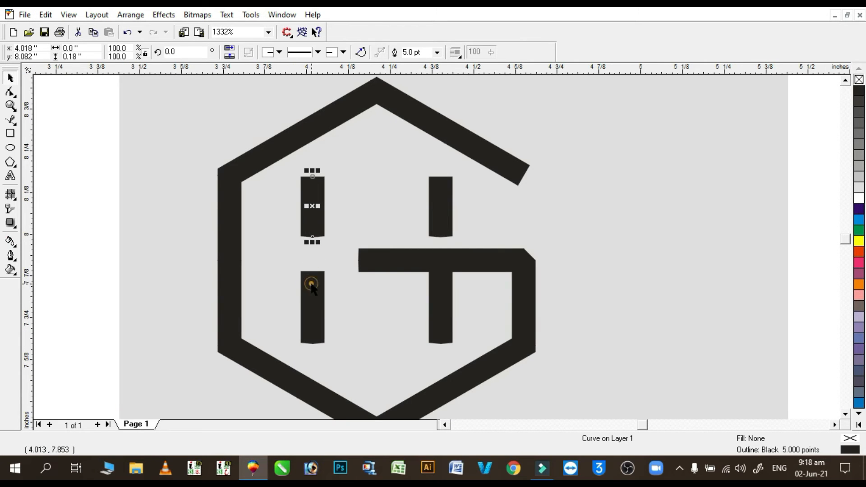
Try moving the left pair of bars closer to the right pair.
shift+click(310, 285)
drag(320, 291, 330, 292)
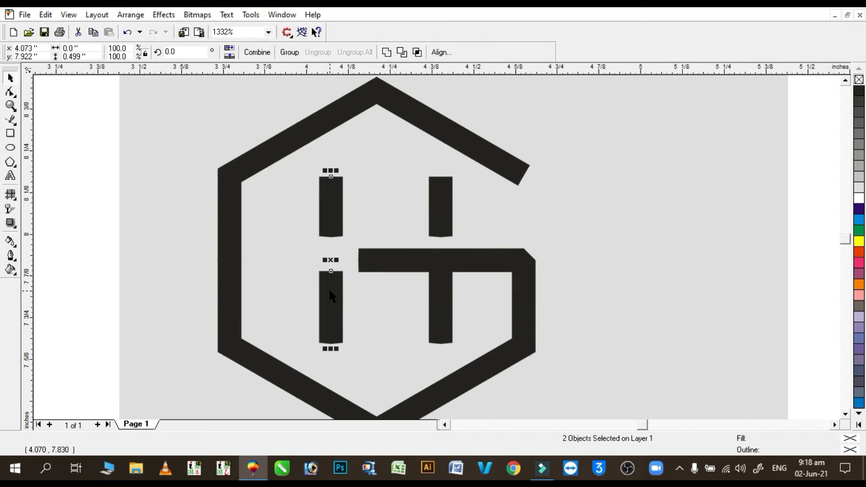
click(101, 201)
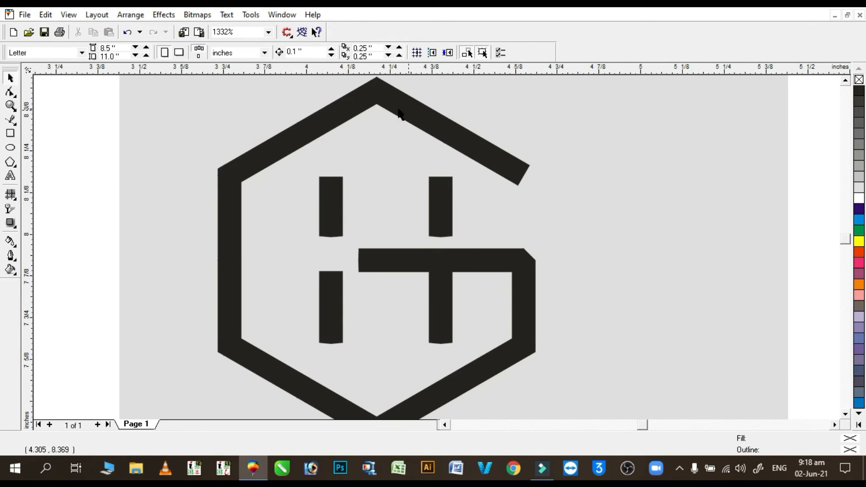
key(ctrl+z)
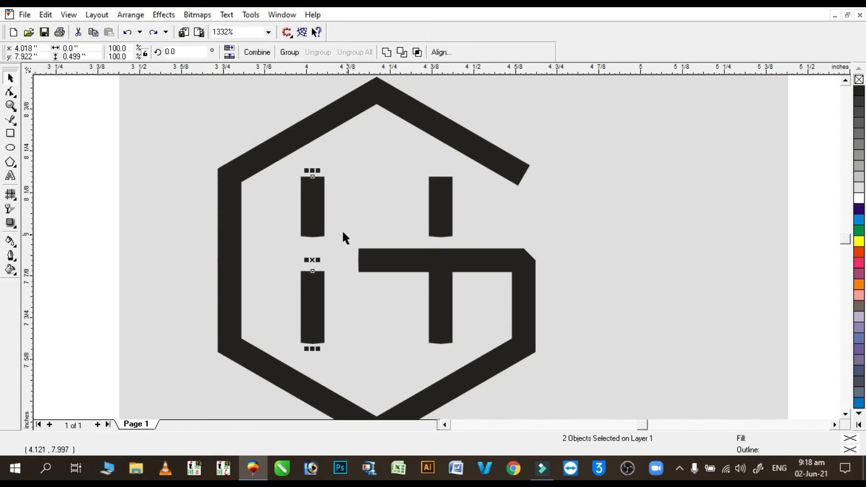
shift+click(436, 218)
shift+click(440, 283)
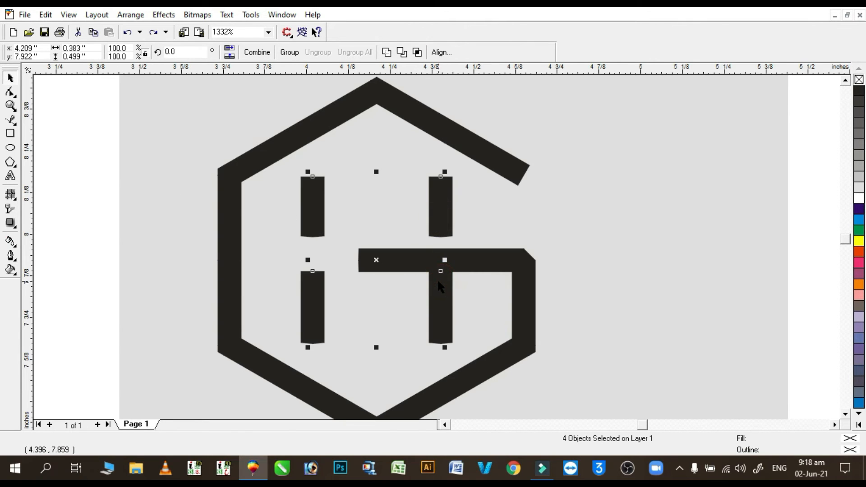
click(86, 174)
drag(305, 204, 312, 206)
key(ctrl+z)
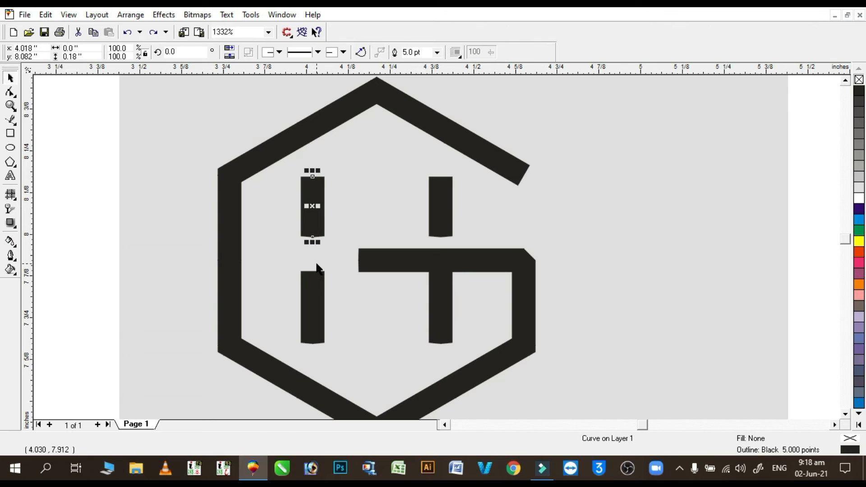
Move the two left bars together horizontally toward the right pair, to an x position of about 4.077 inches.
shift+click(316, 281)
click(335, 283)
click(10, 78)
click(301, 218)
shift+click(304, 288)
drag(321, 291, 341, 291)
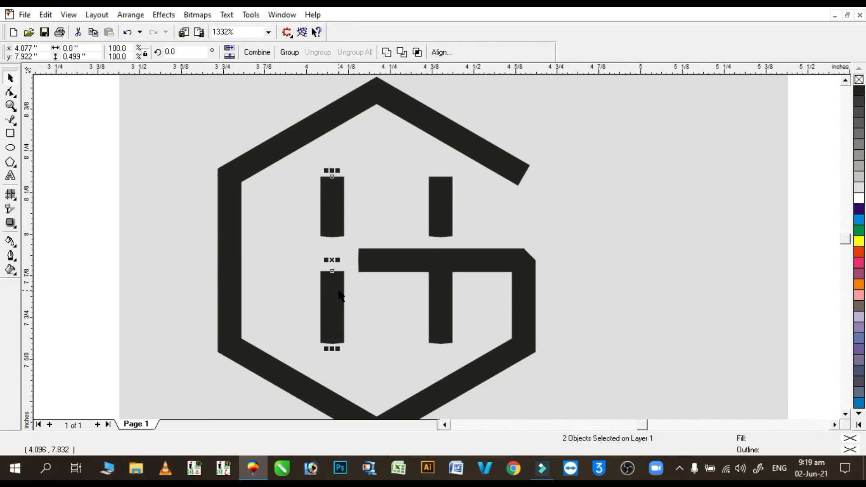
Group the four bars again and centre the group on the G shape.
shift+click(440, 224)
shift+click(451, 293)
key(ctrl+g)
shift+click(499, 363)
key(Left)
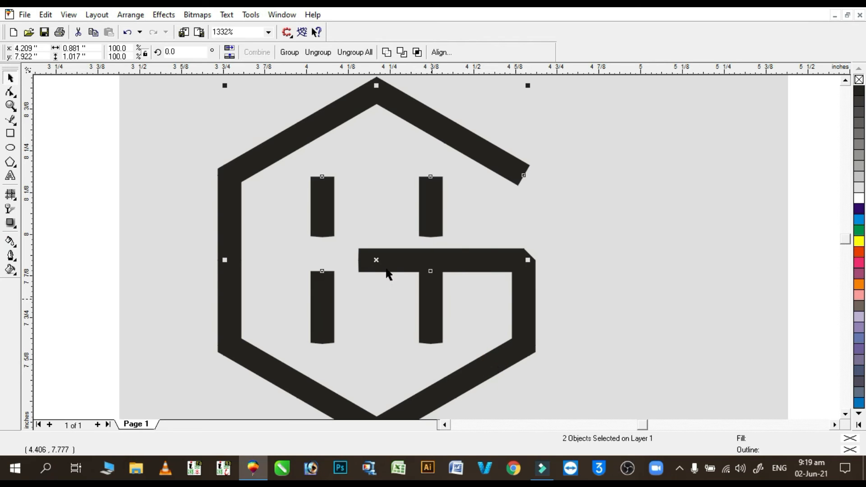
click(65, 183)
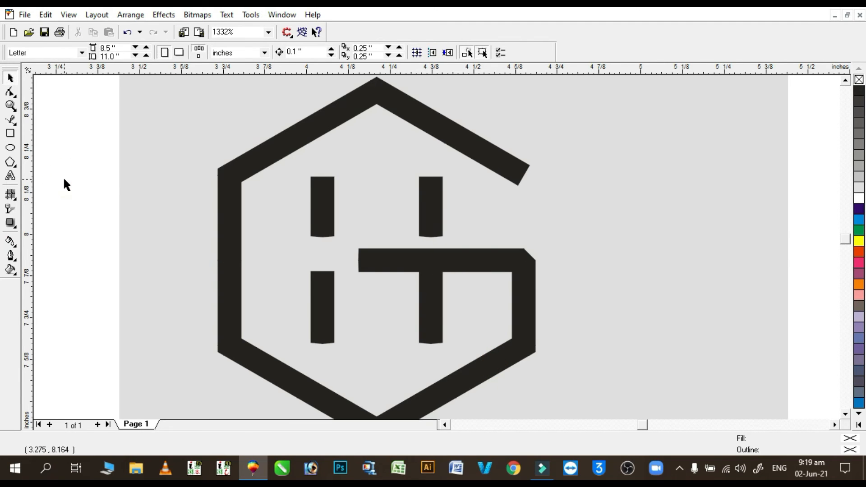
Duplicate the light grey square and place the copy to the left of the original, leaving a small gap.
key(F3)
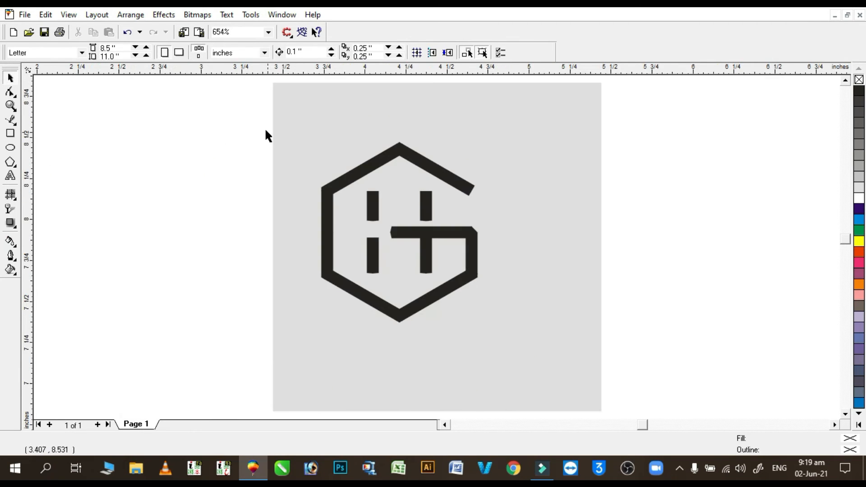
key(F2)
drag(456, 212, 491, 254)
key(F3)
drag(234, 149, 347, 164)
key(F3)
click(432, 297)
drag(437, 306, 256, 305)
right_click(255, 305)
click(346, 113)
Group the G shape with its bars and centre the logo on the right grey square.
drag(319, 136, 513, 315)
key(ctrl+g)
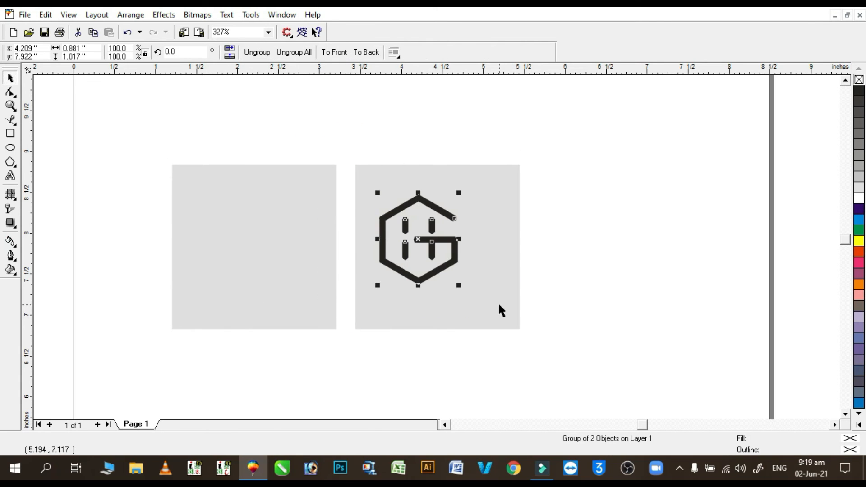
shift+click(498, 303)
key(c)
key(e)
click(558, 234)
Duplicate the logo onto the left grey square and centre the copy on it.
drag(468, 275, 289, 276)
right_click(288, 276)
shift+click(317, 276)
key(c)
key(e)
click(298, 151)
Ungroup the left logo copy and its set of four bars into separate objects.
key(z)
drag(196, 164, 350, 296)
click(243, 181)
key(space)
click(480, 182)
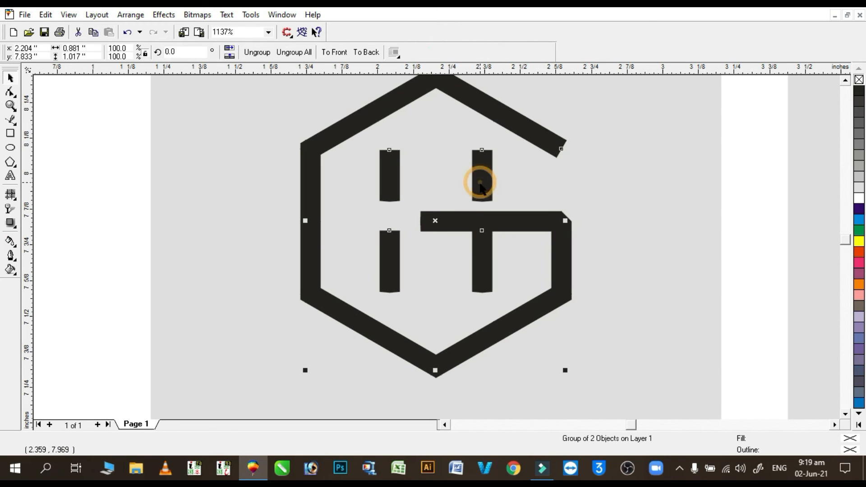
click(255, 52)
click(147, 114)
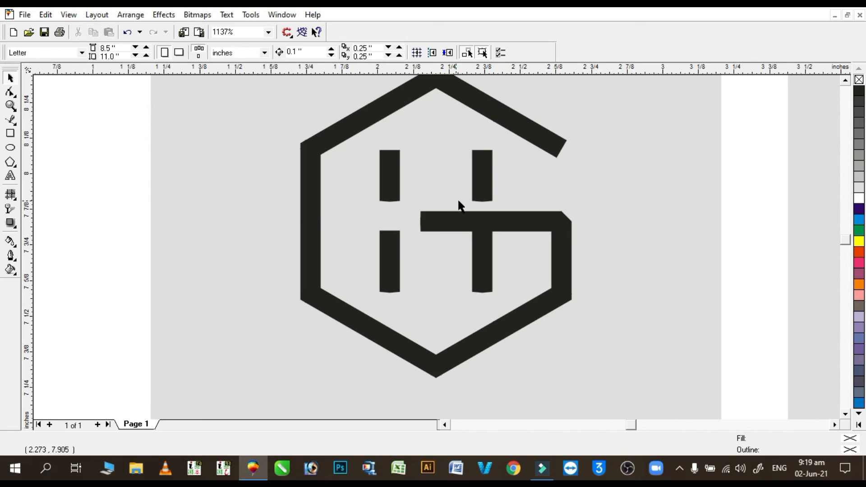
click(477, 194)
click(489, 174)
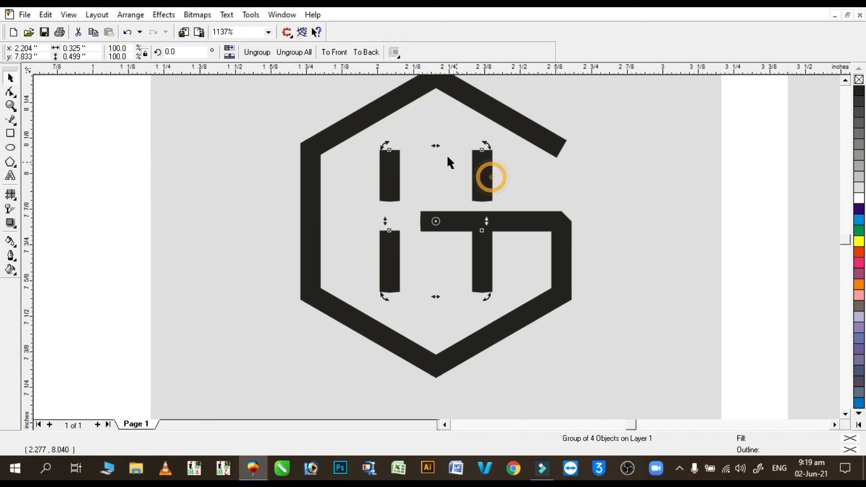
click(257, 52)
click(116, 141)
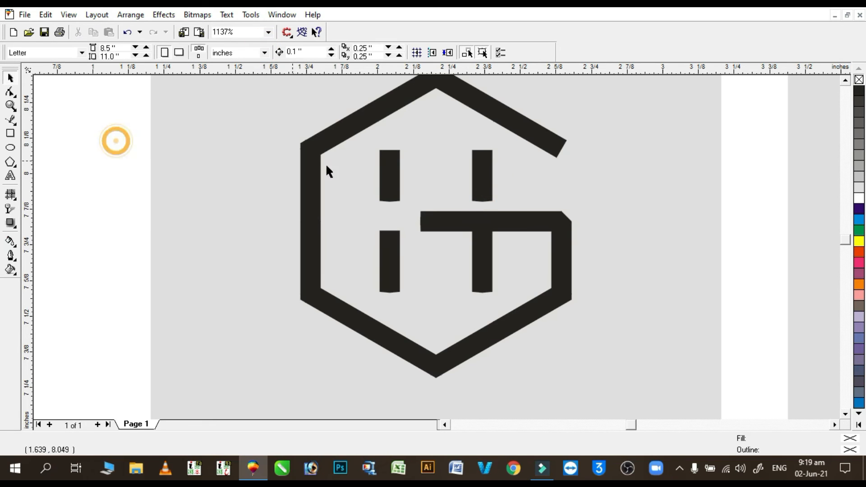
Stretch the left logo's upper right bar downward to about 0.338 inches so it crosses the G's horizontal arm.
click(476, 185)
drag(482, 205, 483, 252)
scroll(333, 211, down, 1)
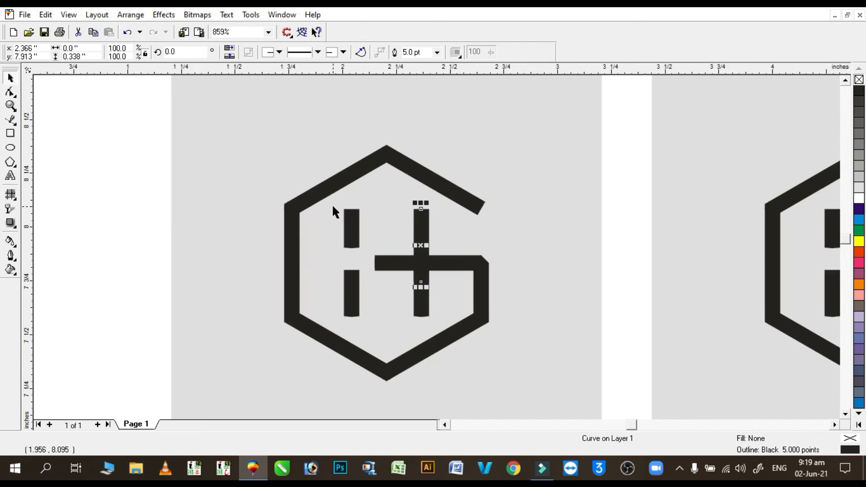
Group the G shape and four bars of the left logo.
drag(103, 110, 547, 380)
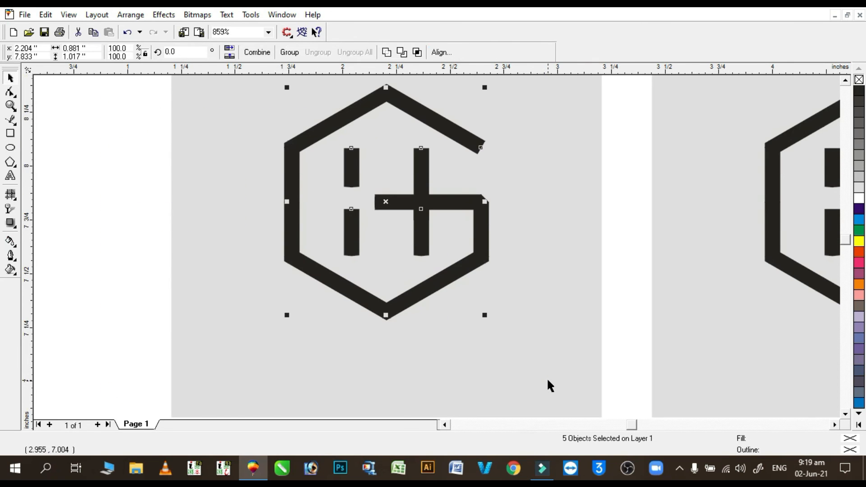
key(ctrl+g)
shift+click(545, 312)
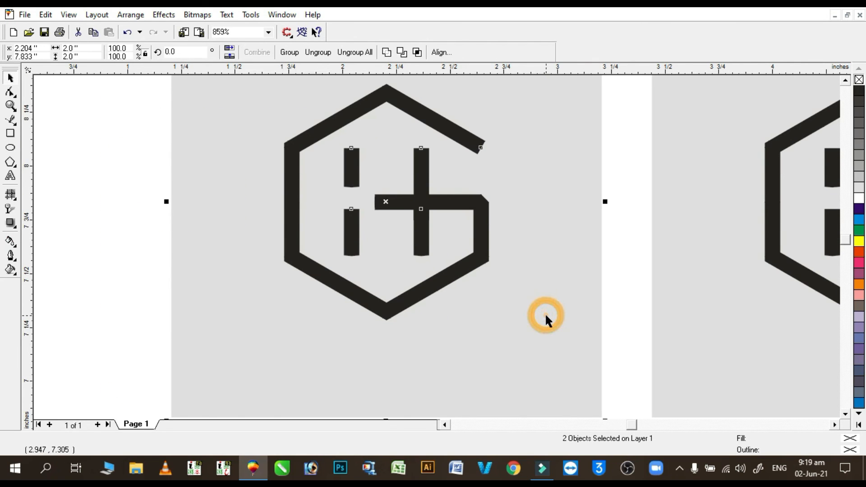
scroll(536, 318, down, 3)
click(317, 151)
Move the left square with its logo against the right square and group both logo squares.
drag(133, 194, 326, 314)
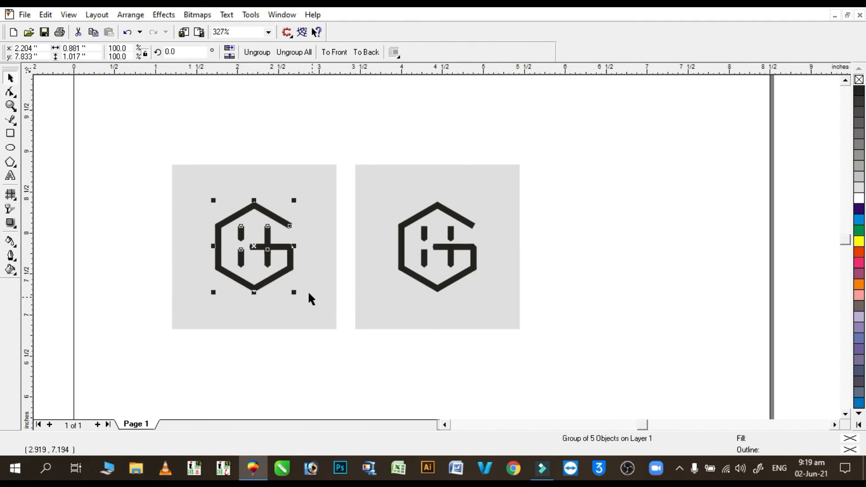
shift+click(313, 289)
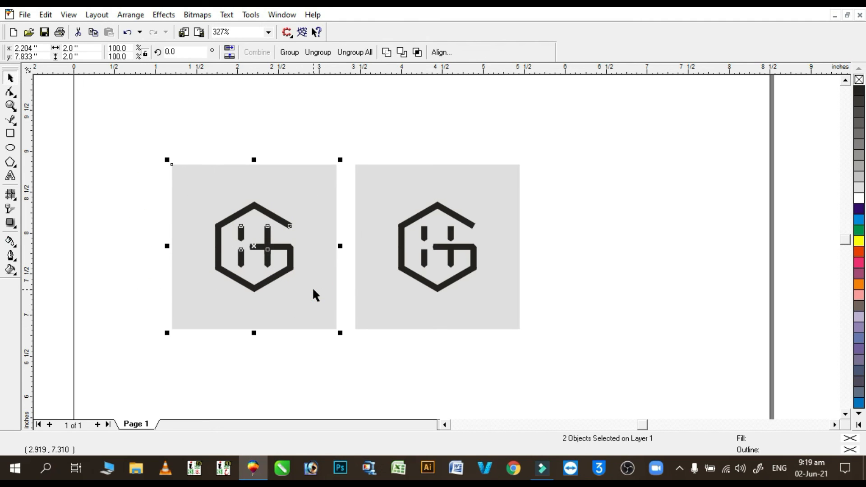
click(230, 114)
drag(150, 126, 341, 330)
drag(155, 116, 586, 372)
key(ctrl+g)
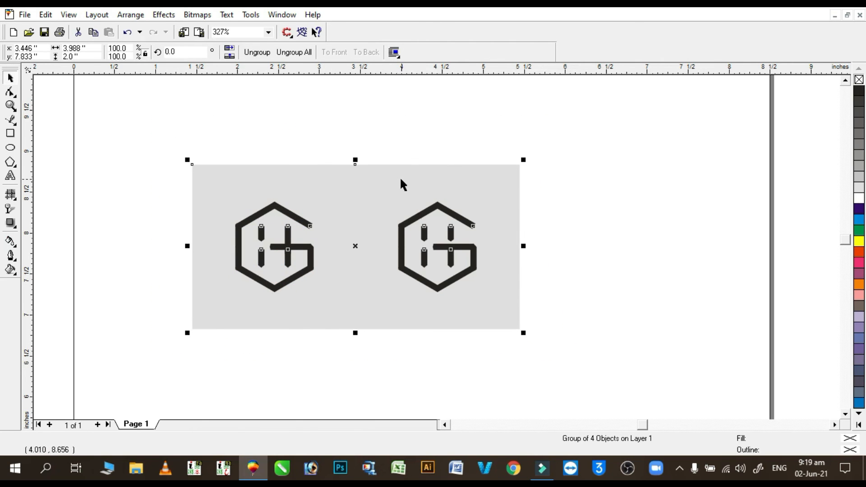
click(323, 122)
Ungroup the two logo squares and move the left one further right to an x position of about 2.831 inches.
drag(158, 128, 390, 365)
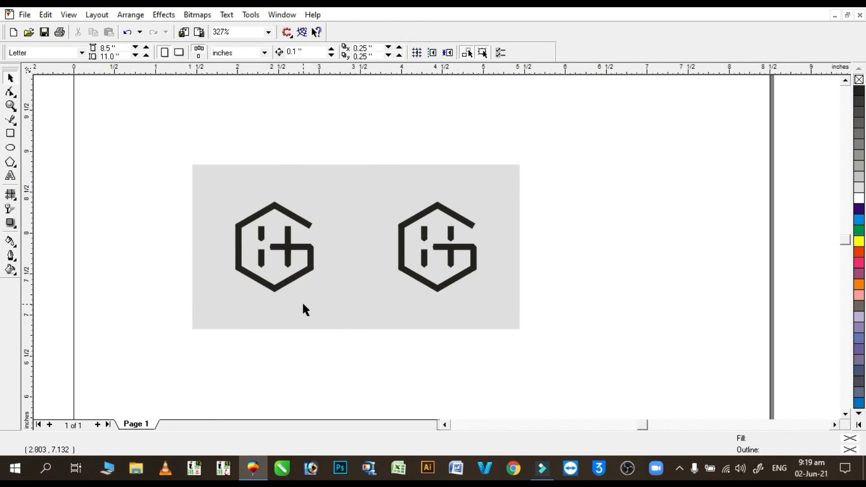
click(306, 310)
click(257, 54)
drag(165, 125, 373, 391)
drag(309, 310, 341, 311)
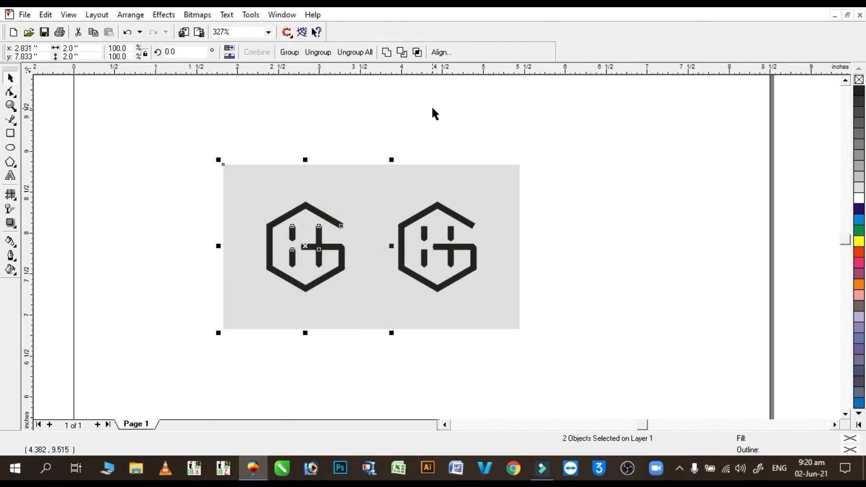
Group the two overlapping grey squares together with their logos.
click(381, 129)
drag(206, 127, 578, 378)
key(ctrl+g)
Save the drawing to the Desktop as a CDR file named "log".
key(ctrl+s)
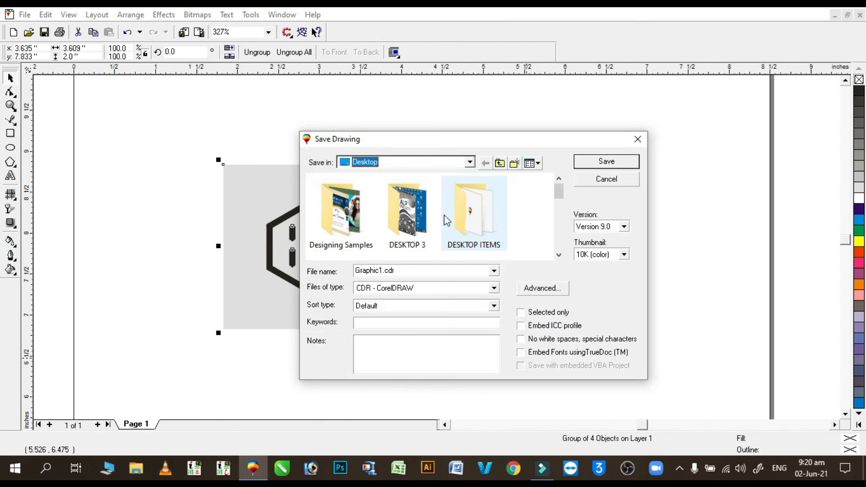
click(416, 270)
text(log)
click(582, 161)
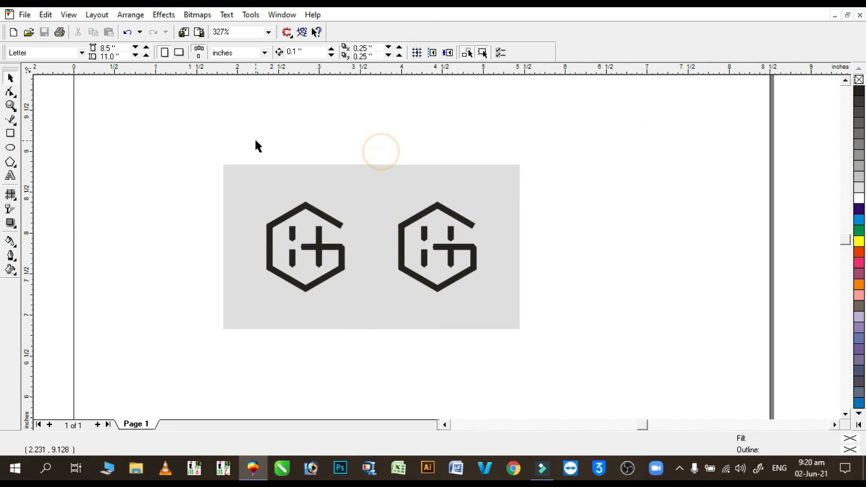
scroll(255, 146, up, 1)
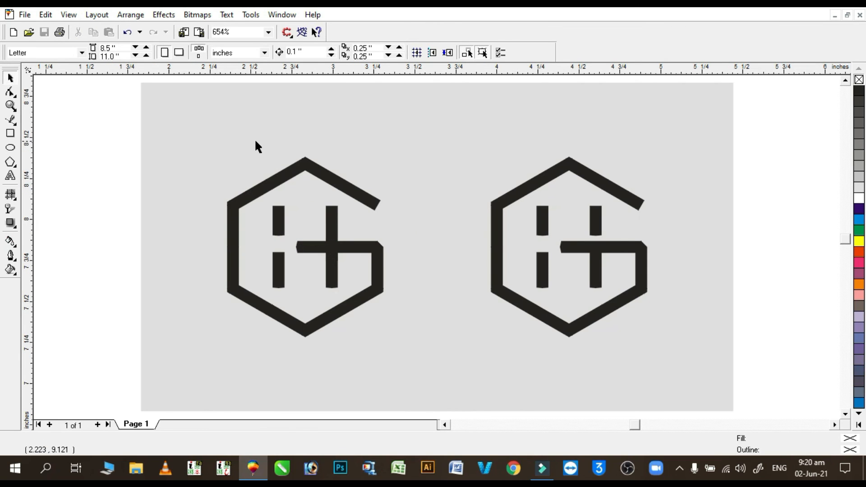